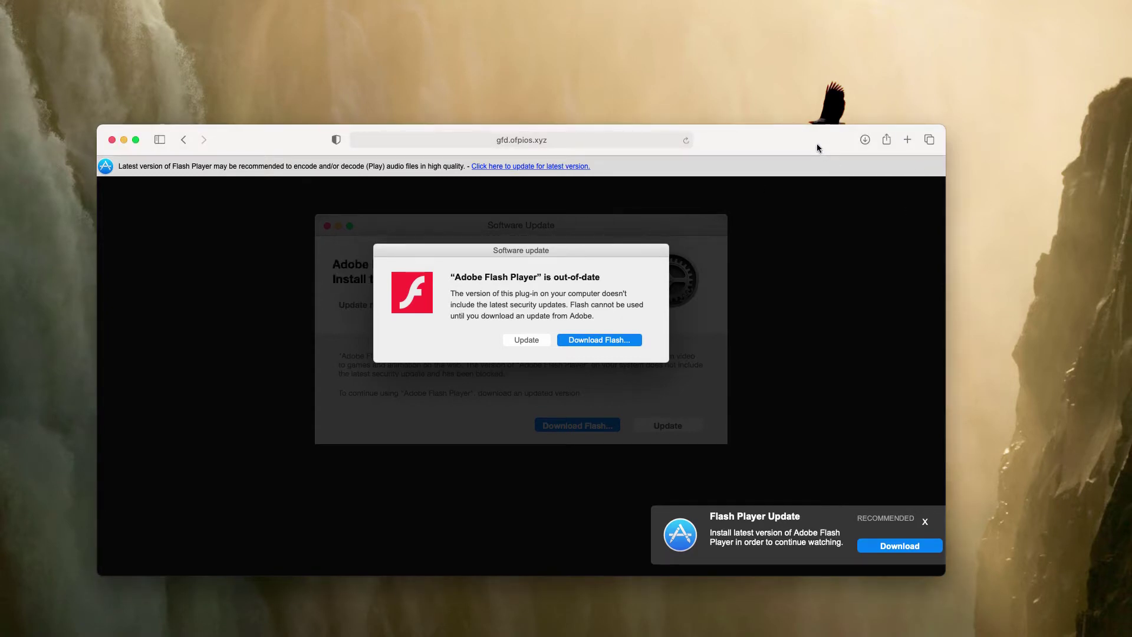
Confirm in Software Update that macOS Big Sur 11.3 is up to date, then close System Preferences.
{"action": "left_click_drag", "start_coordinate": [769, 148], "coordinate": [770, 147]}
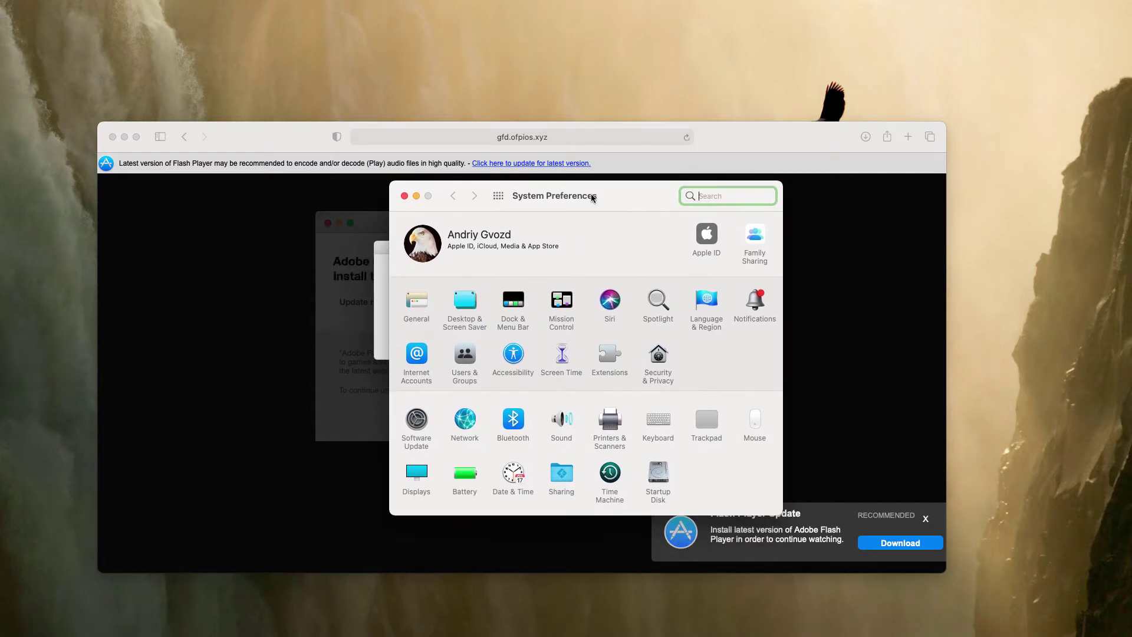
{"action": "left_click", "coordinate": [416, 420]}
{"action": "left_click_drag", "start_coordinate": [614, 200], "coordinate": [585, 239]}
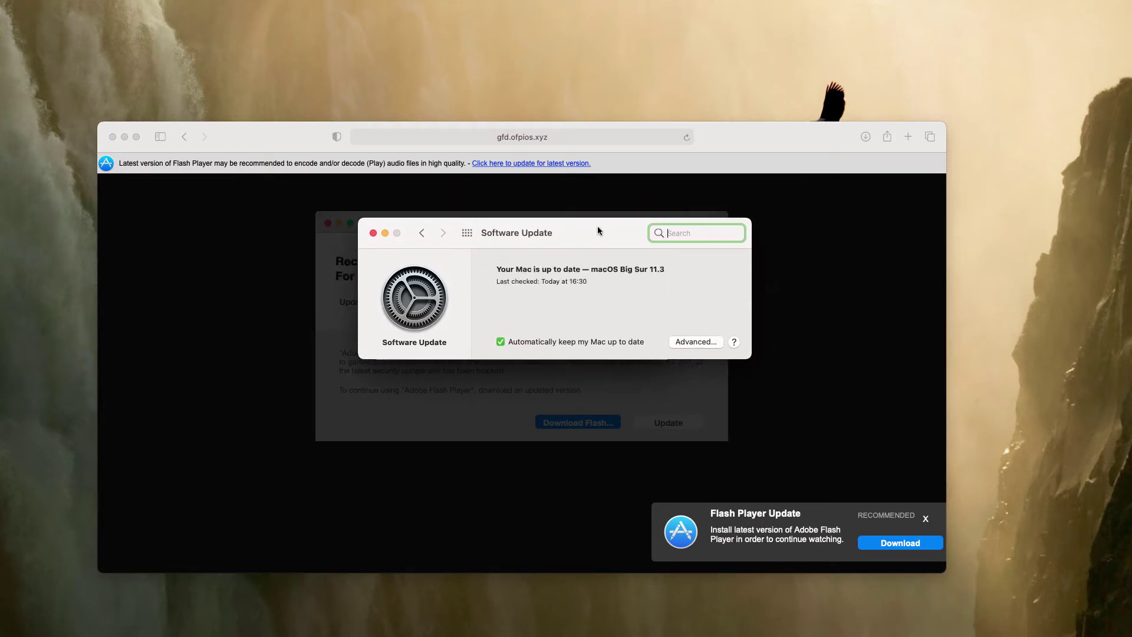
{"action": "left_click_drag", "start_coordinate": [585, 243], "coordinate": [584, 242]}
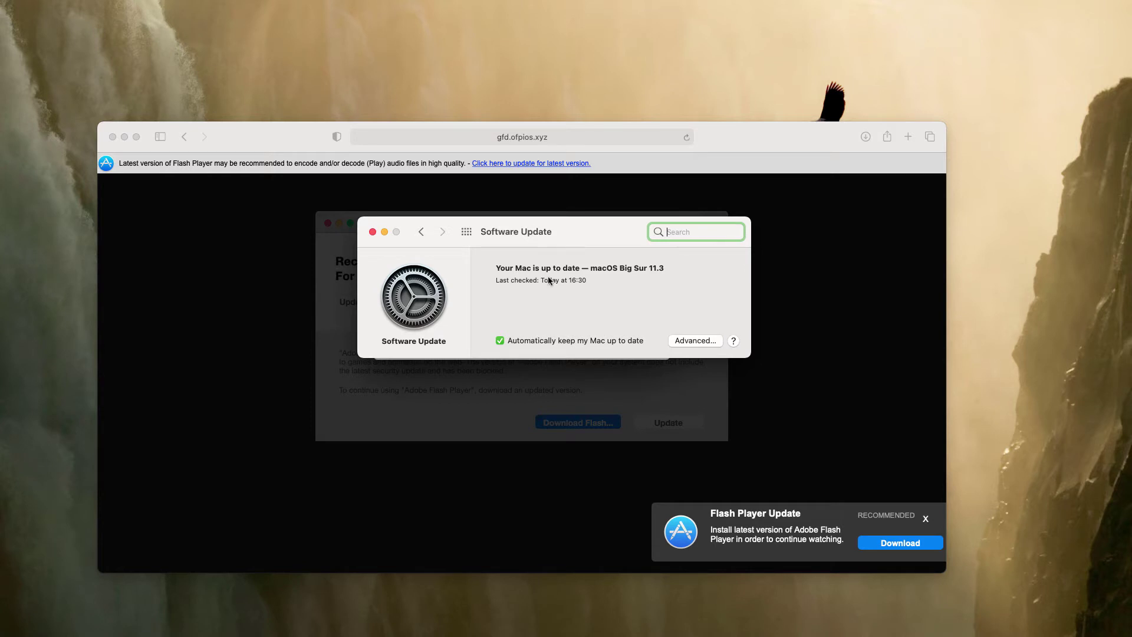
{"action": "left_click", "coordinate": [373, 232]}
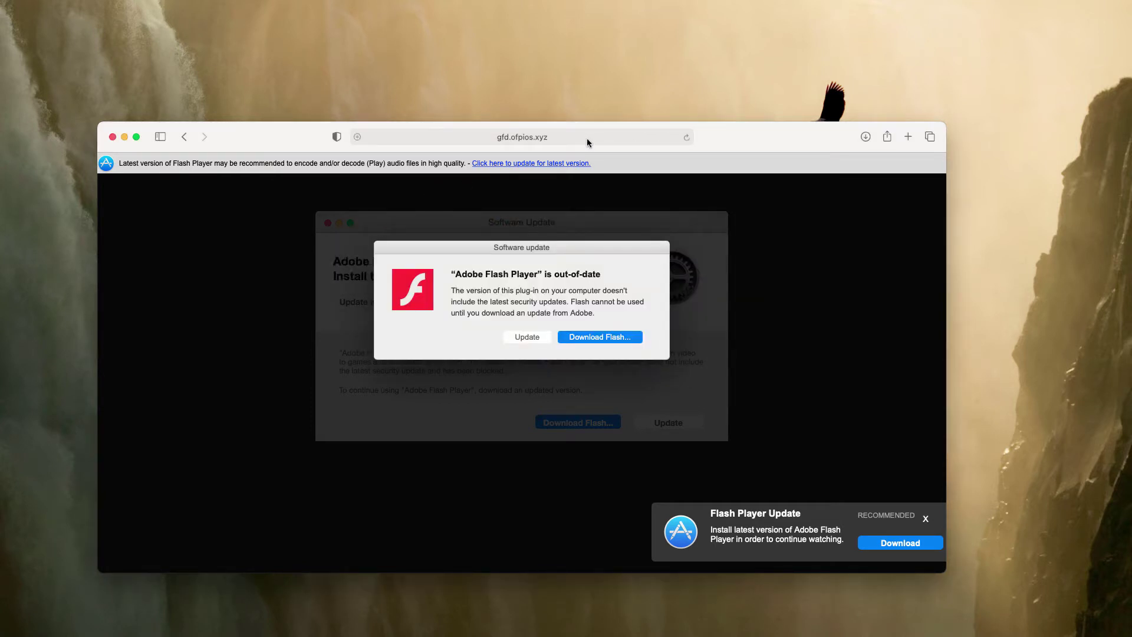
Expand Safari's address bar to show the fake Flash page's full gfd.ofpios.xyz URL.
{"action": "left_click", "coordinate": [512, 138]}
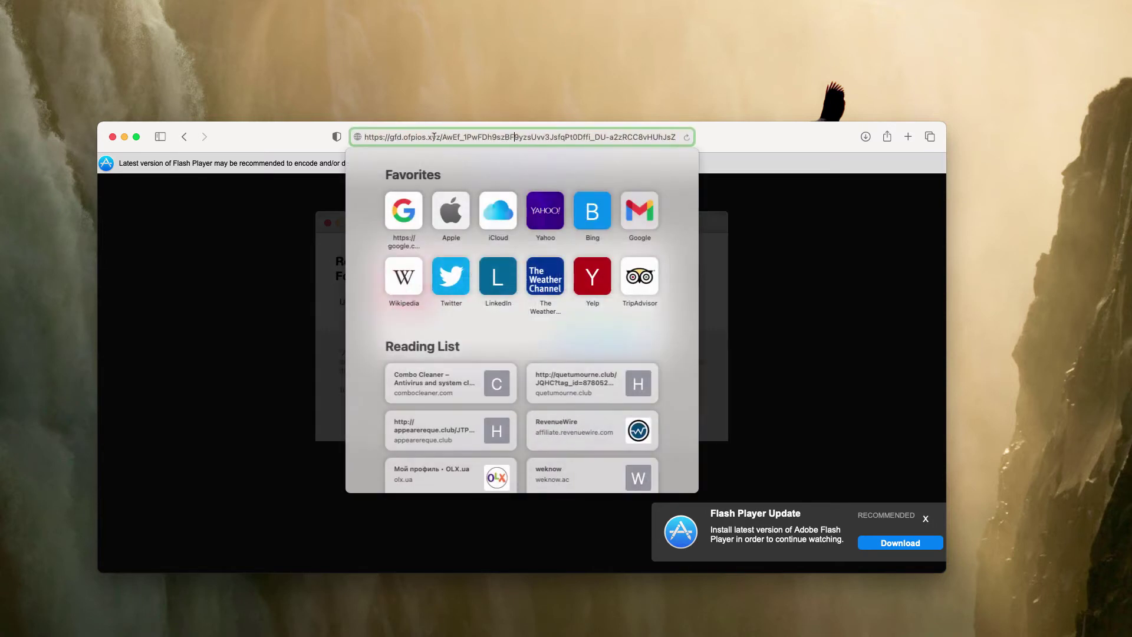
{"action": "key", "text": "Escape"}
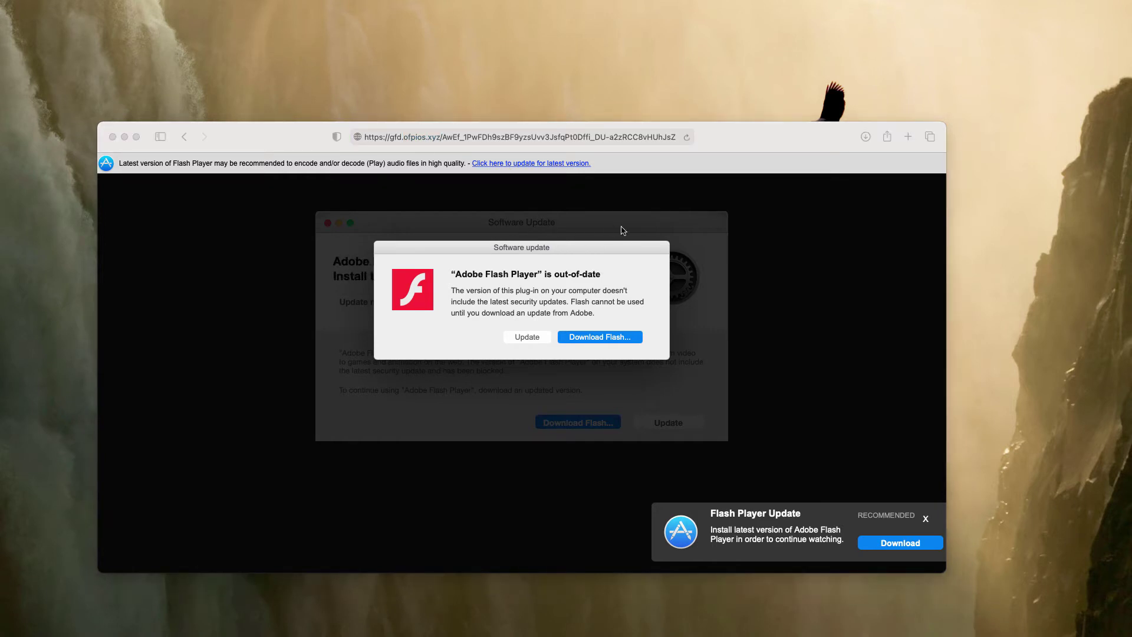
{"action": "left_click", "coordinate": [693, 138]}
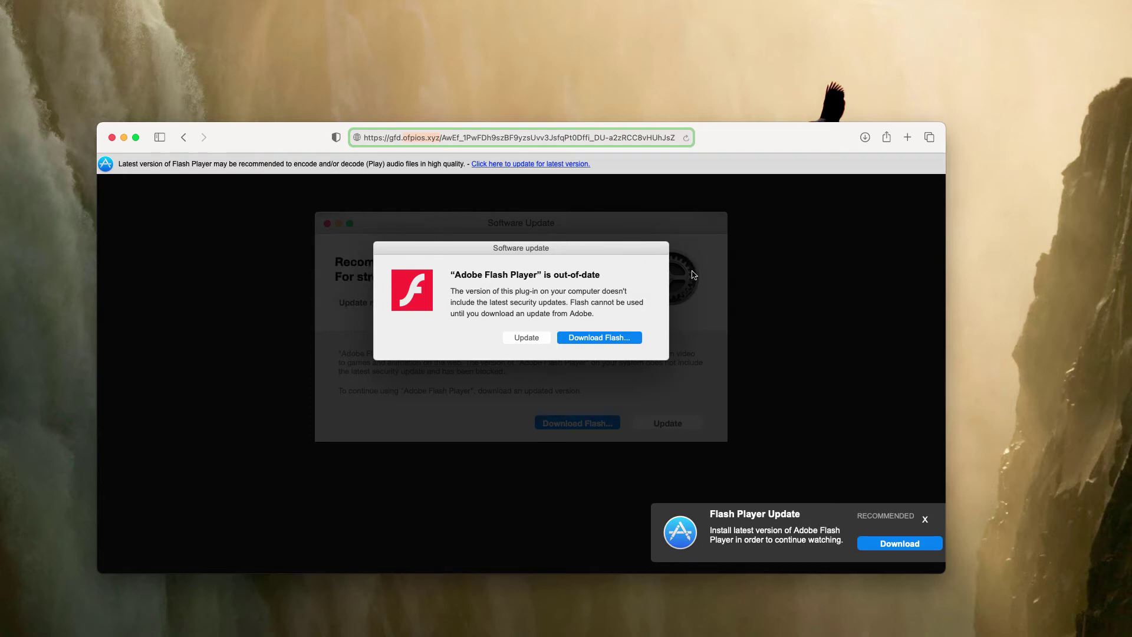
{"action": "key", "text": "super+Tab"}
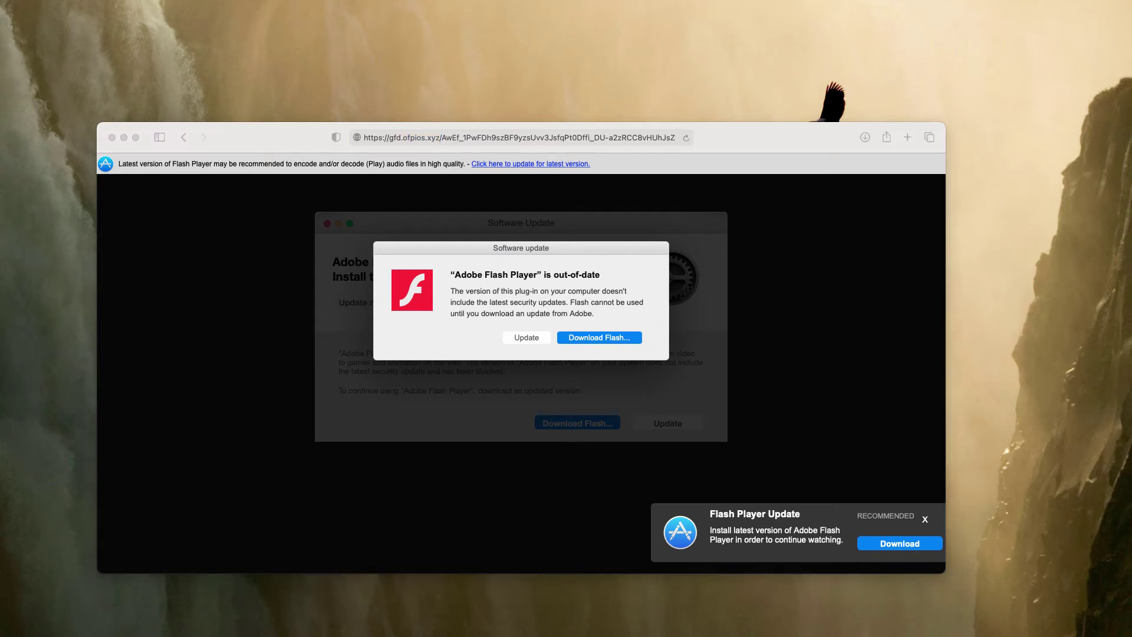
Browse the Applications folder in a new Finder window, past apps like TeamViewer and VirtualBox.
{"action": "key", "text": "super+n"}
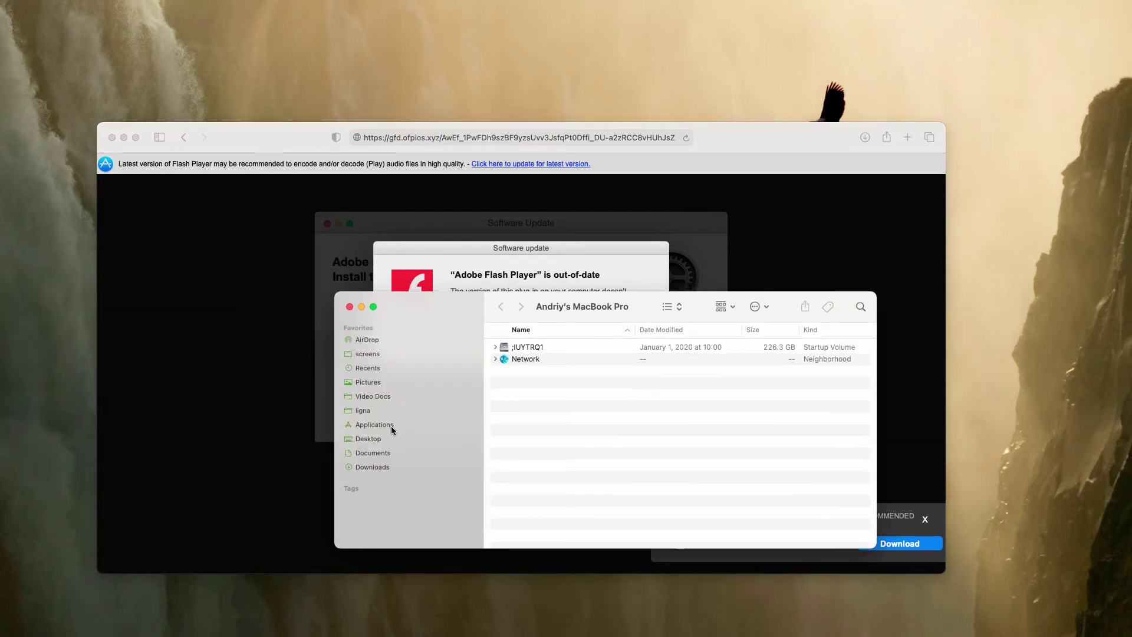
{"action": "left_click", "coordinate": [392, 424]}
{"action": "left_click_drag", "start_coordinate": [656, 315], "coordinate": [541, 254]}
{"action": "scroll", "coordinate": [526, 388], "scroll_direction": "down", "scroll_amount": 10}
{"action": "scroll", "coordinate": [545, 425], "scroll_direction": "up", "scroll_amount": 15}
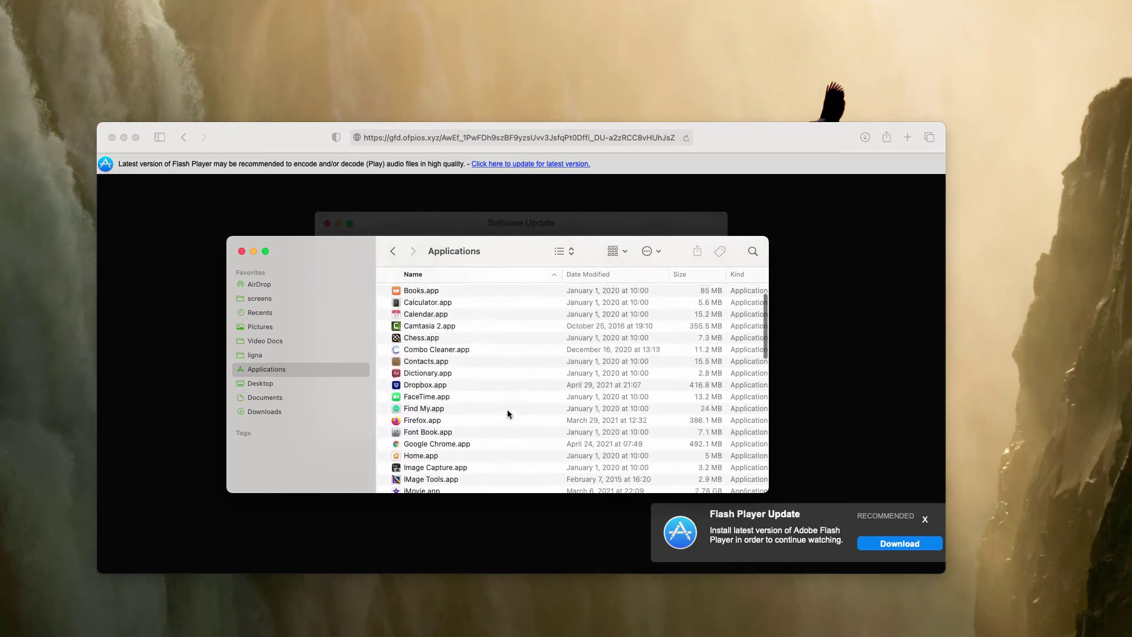
{"action": "scroll", "coordinate": [396, 348], "scroll_direction": "down", "scroll_amount": 10}
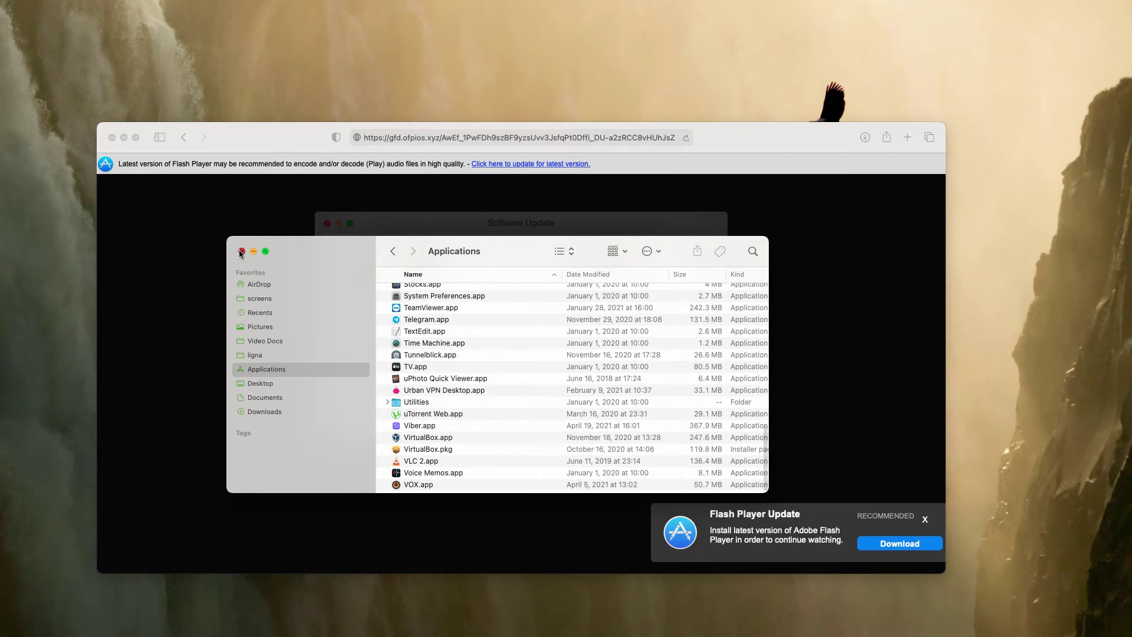
Close the Finder window and load combocleaner.com in Safari.
{"action": "key", "text": "super+w"}
{"action": "left_click", "coordinate": [457, 133]}
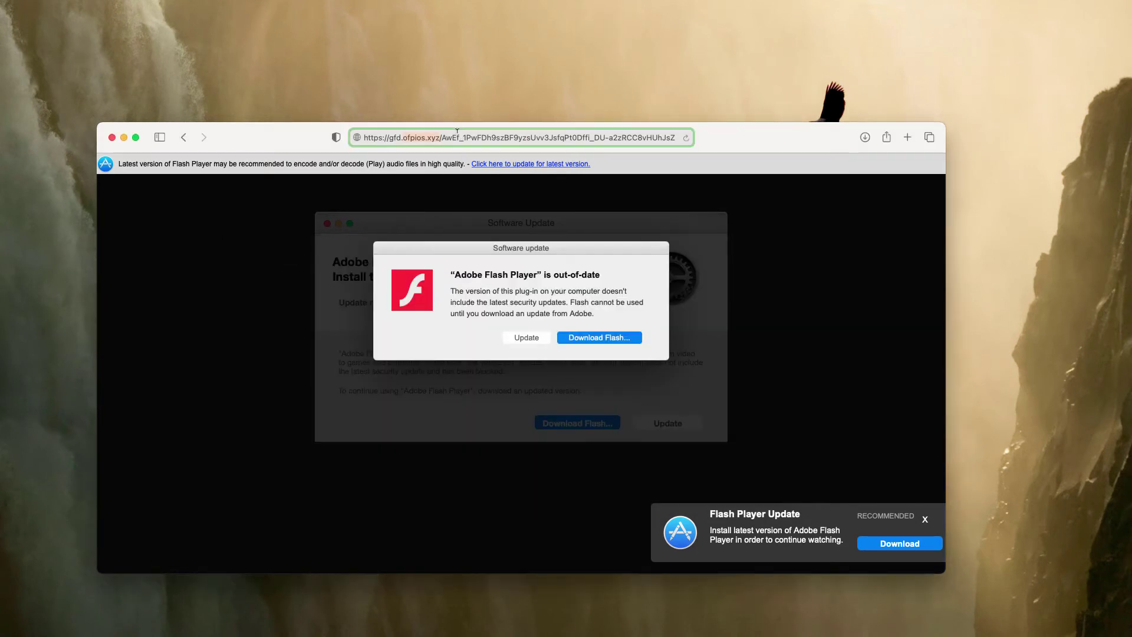
{"action": "type", "text": "combocleaner.com"}
{"action": "key", "text": "Return"}
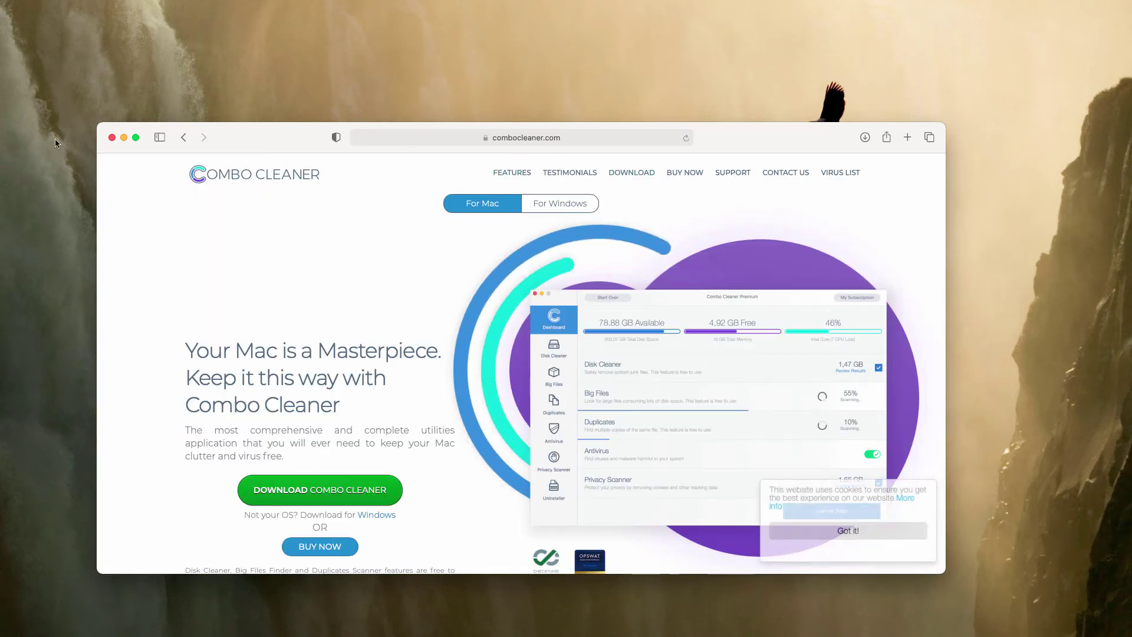
{"action": "left_click_drag", "start_coordinate": [732, 148], "coordinate": [725, 143]}
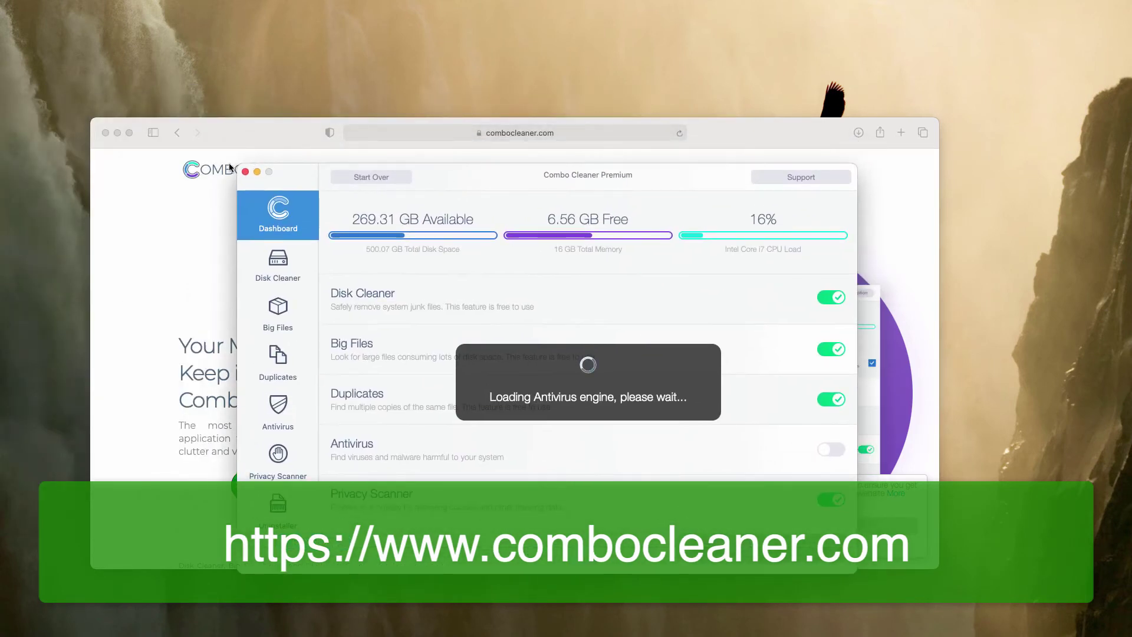
Move the Combo Cleaner window up while its antivirus engine finishes loading.
{"action": "left_click_drag", "start_coordinate": [318, 170], "coordinate": [316, 155]}
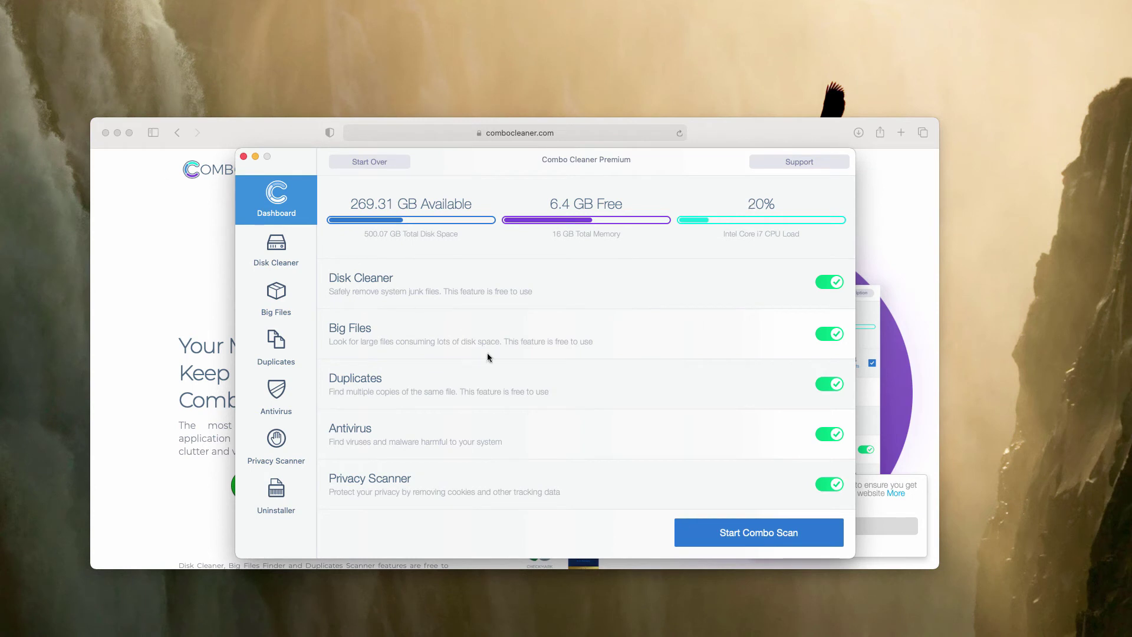
Run the Combo Scan to completion: 18 threats, 1.3 GB junk, 1.34 GB privacy data.
{"action": "left_click", "coordinate": [774, 534]}
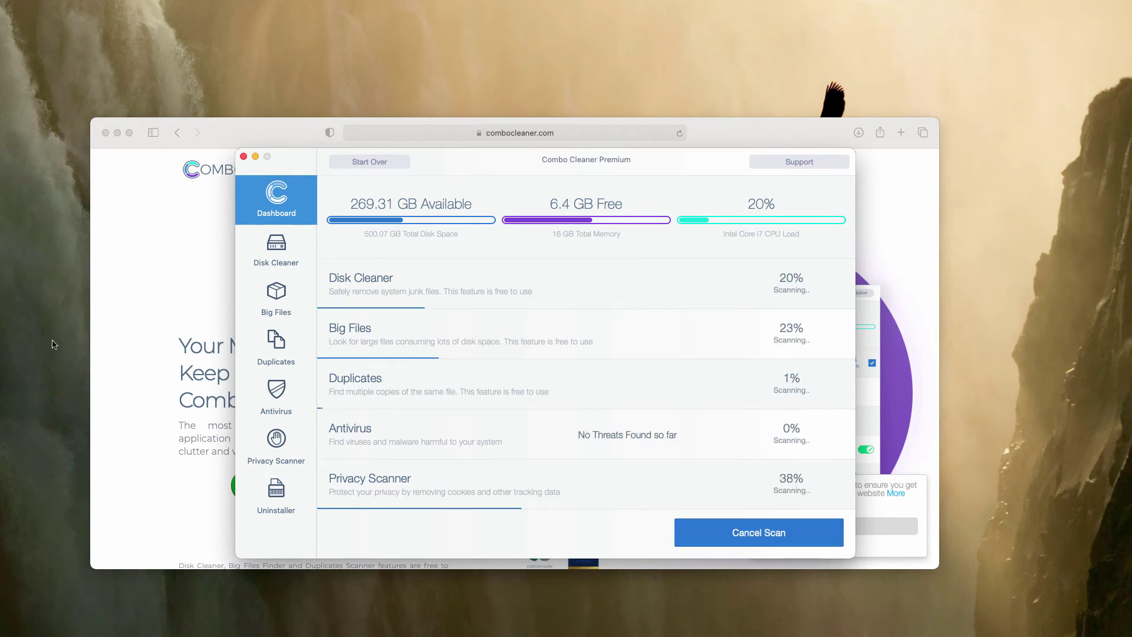
{"action": "left_click_drag", "start_coordinate": [667, 159], "coordinate": [662, 139]}
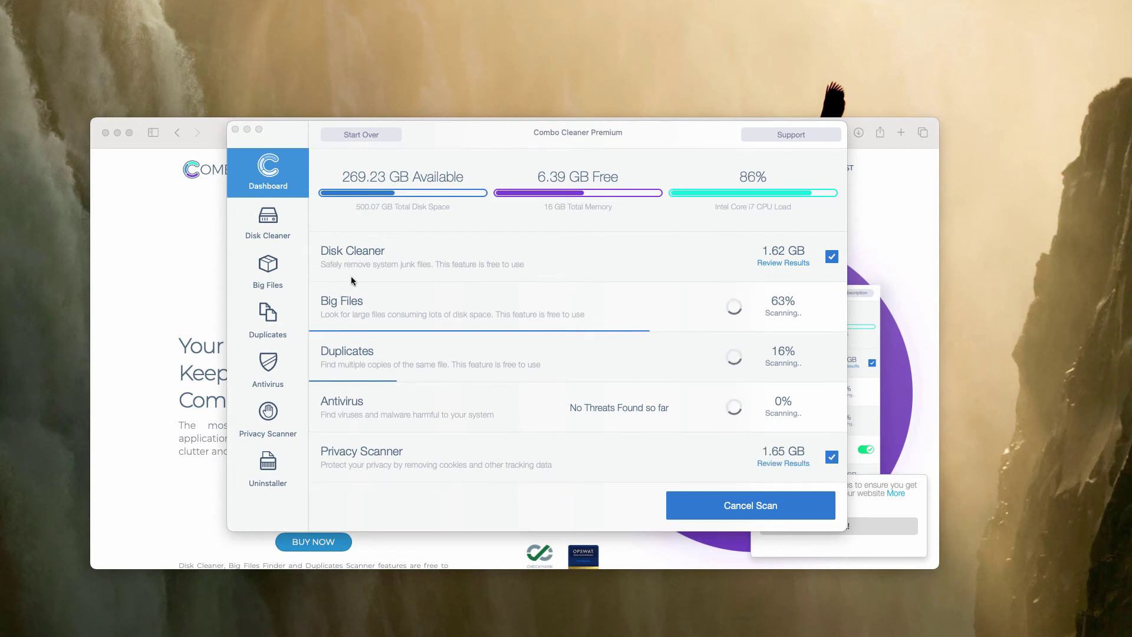
{"action": "left_click", "coordinate": [365, 264]}
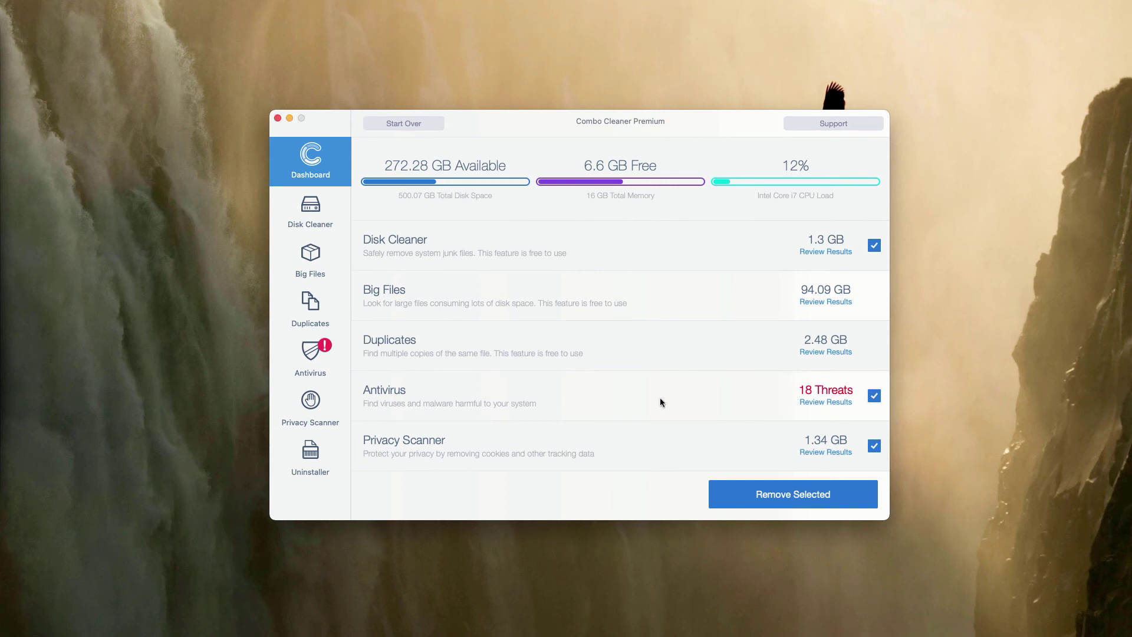
Scroll through the 18 infected disk images such as Install-6.dmg and PlayerSetup-17.dmg.
{"action": "left_click", "coordinate": [828, 405]}
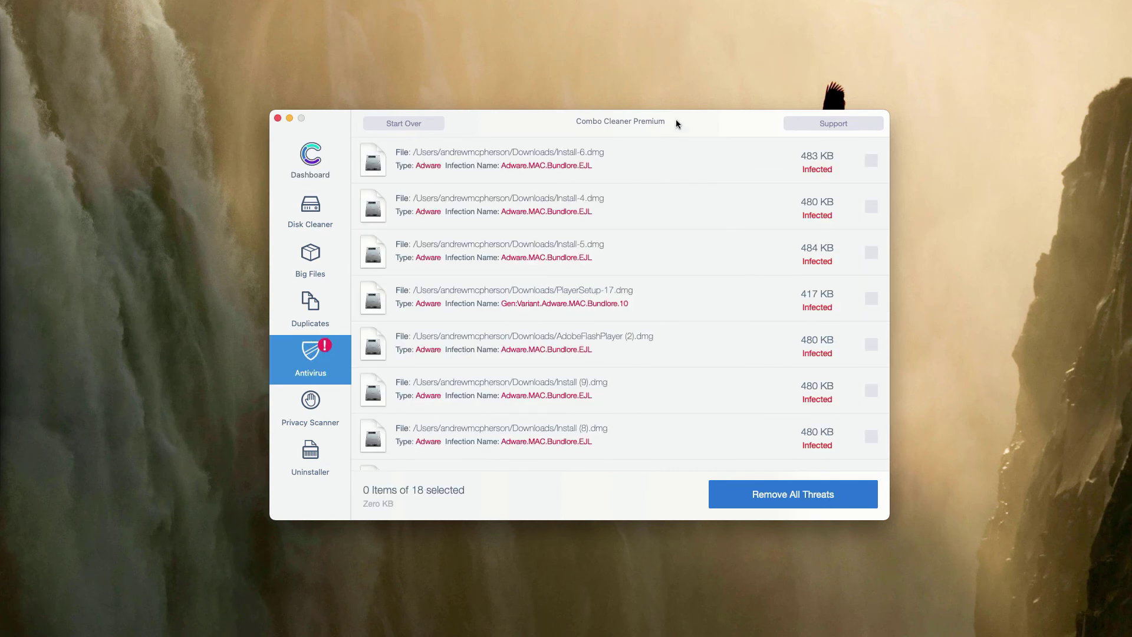
{"action": "scroll", "coordinate": [641, 223], "scroll_direction": "down", "scroll_amount": 3}
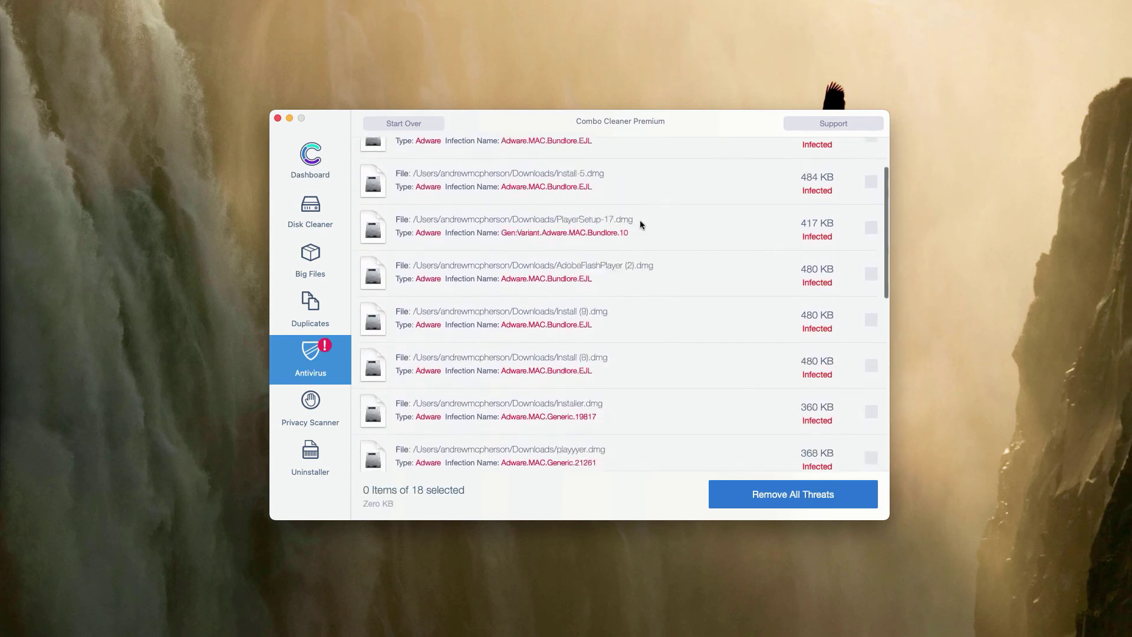
{"action": "scroll", "coordinate": [640, 223], "scroll_direction": "down", "scroll_amount": 10}
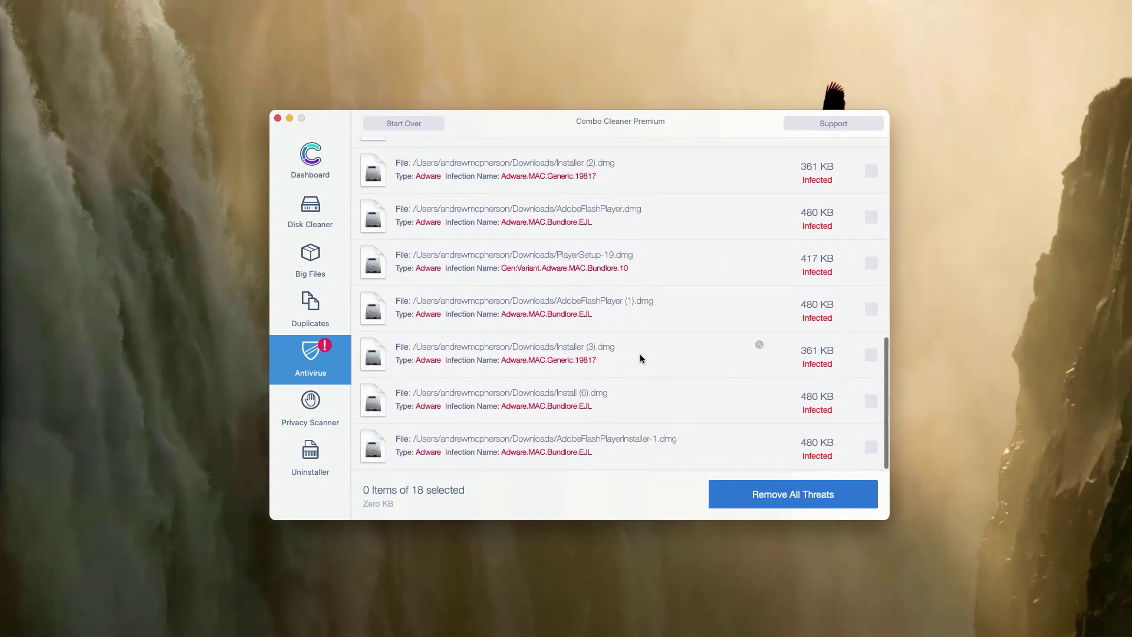
{"action": "scroll", "coordinate": [640, 359], "scroll_direction": "up", "scroll_amount": 10}
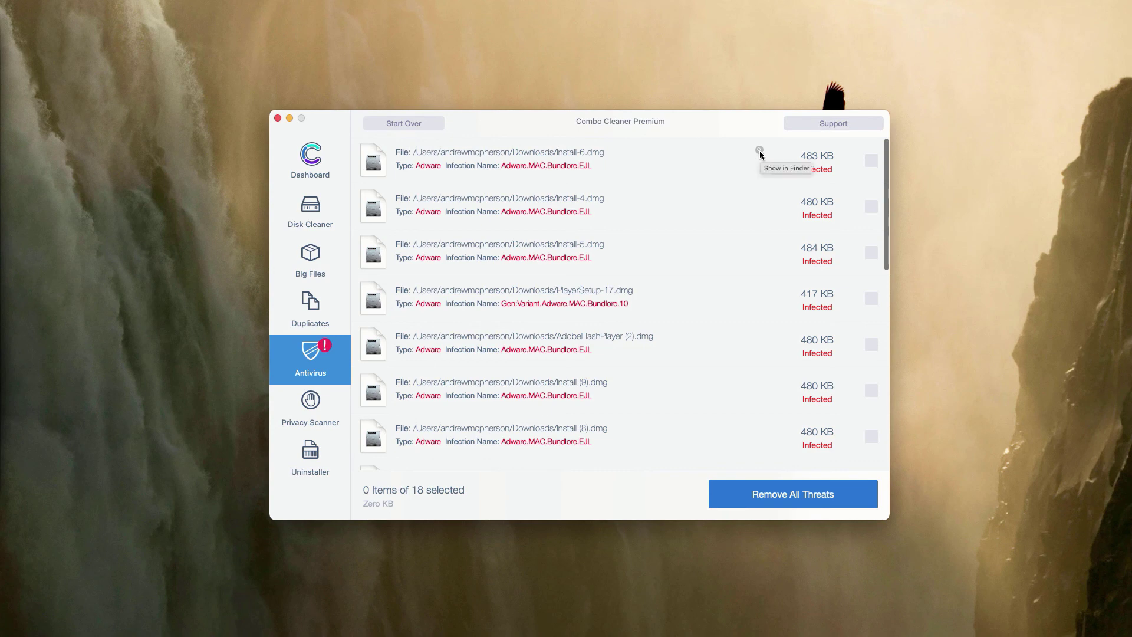
Reveal Install-6.dmg in the Downloads folder and move it to the Trash.
{"action": "left_click", "coordinate": [759, 152]}
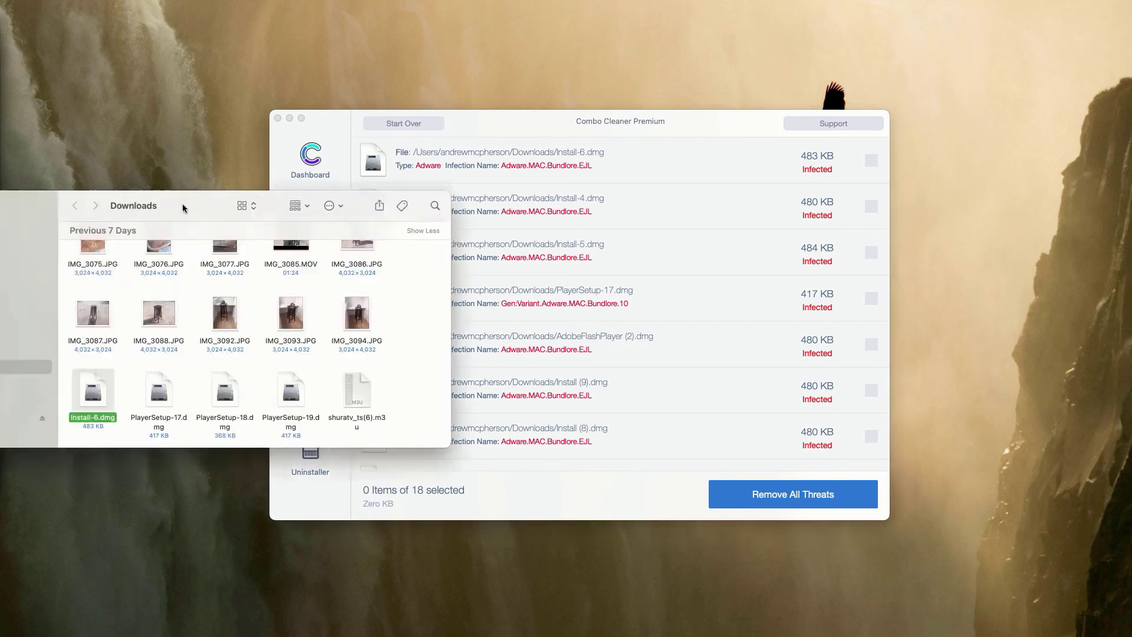
{"action": "left_click_drag", "start_coordinate": [184, 202], "coordinate": [260, 236]}
{"action": "scroll", "coordinate": [248, 359], "scroll_direction": "down", "scroll_amount": 2}
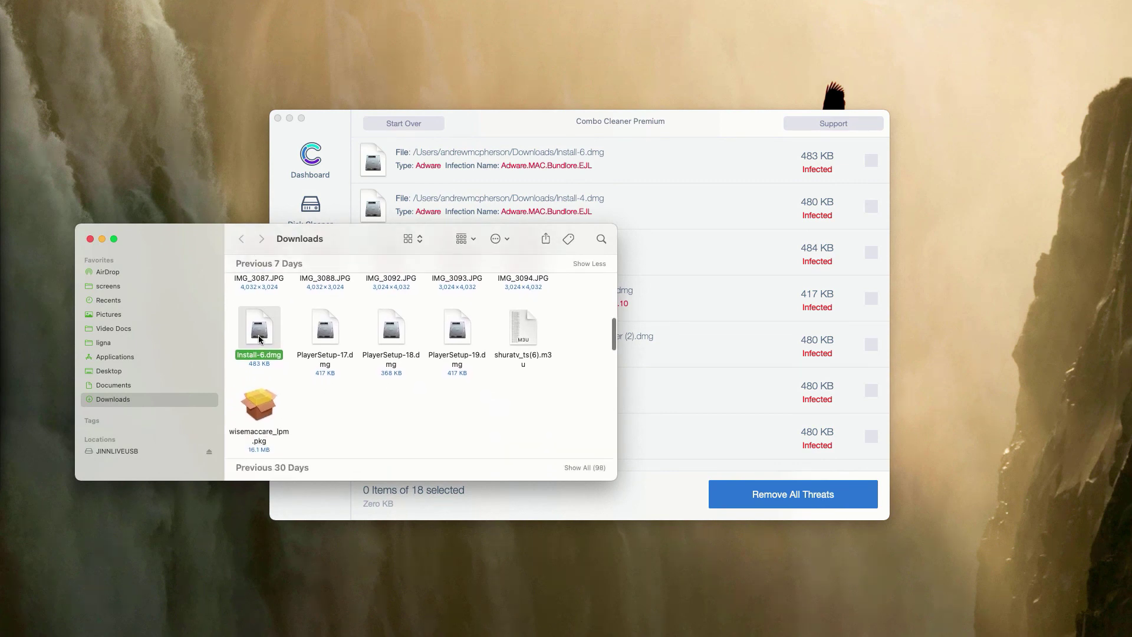
{"action": "right_click", "coordinate": [260, 336]}
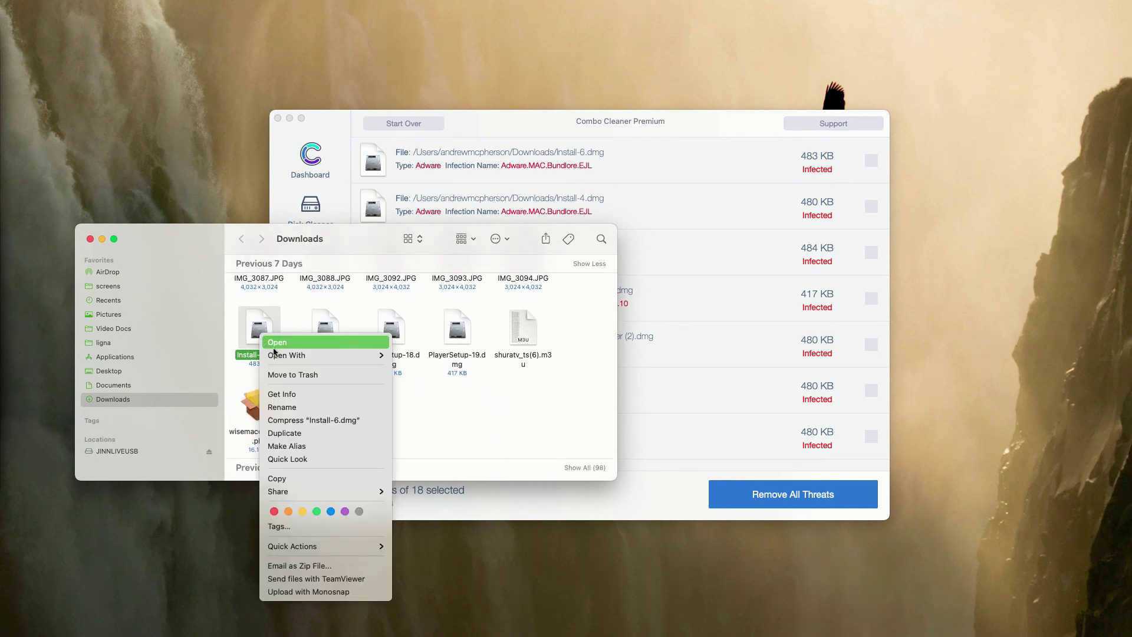
{"action": "left_click", "coordinate": [287, 375]}
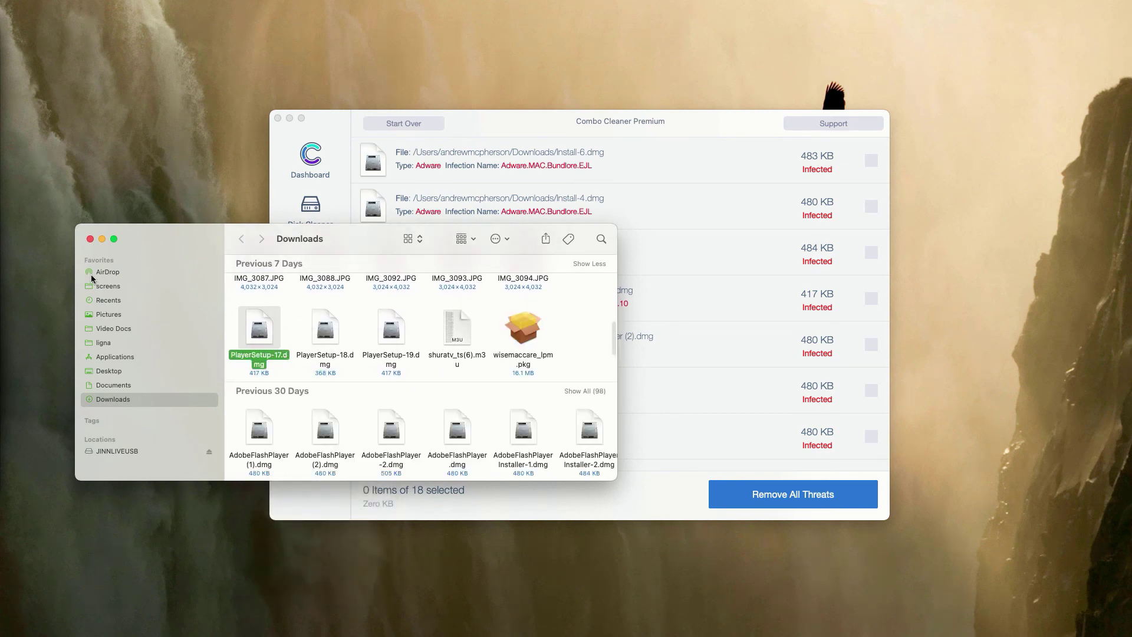
Close the Downloads Finder window and scroll through Combo Cleaner's 18 infected files.
{"action": "left_click", "coordinate": [90, 239]}
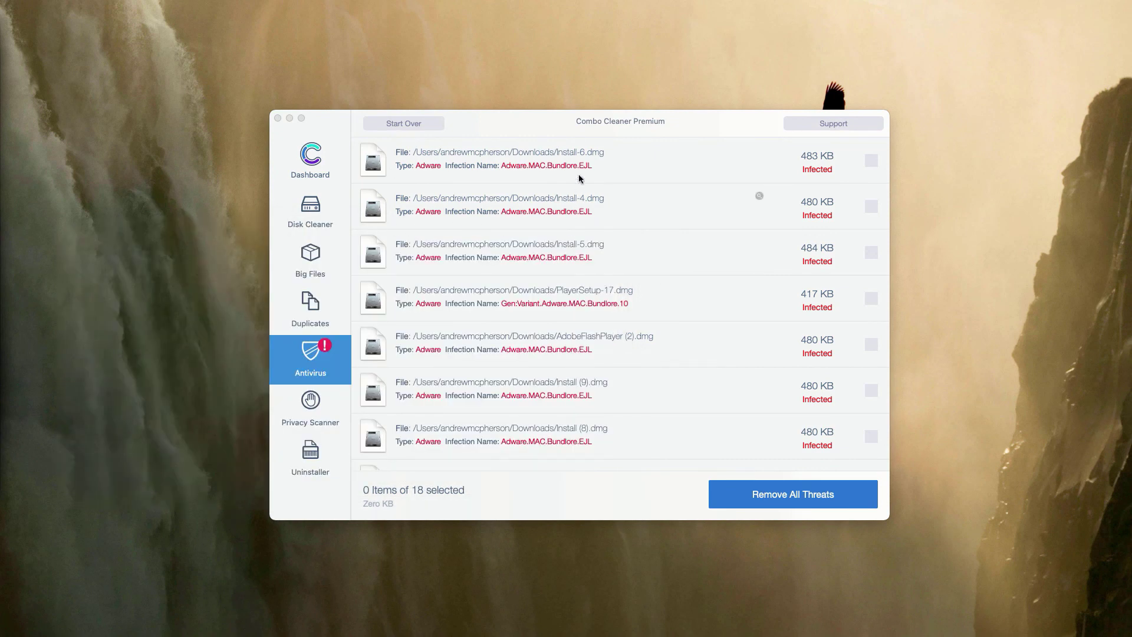
{"action": "scroll", "coordinate": [575, 260], "scroll_direction": "down", "scroll_amount": 10}
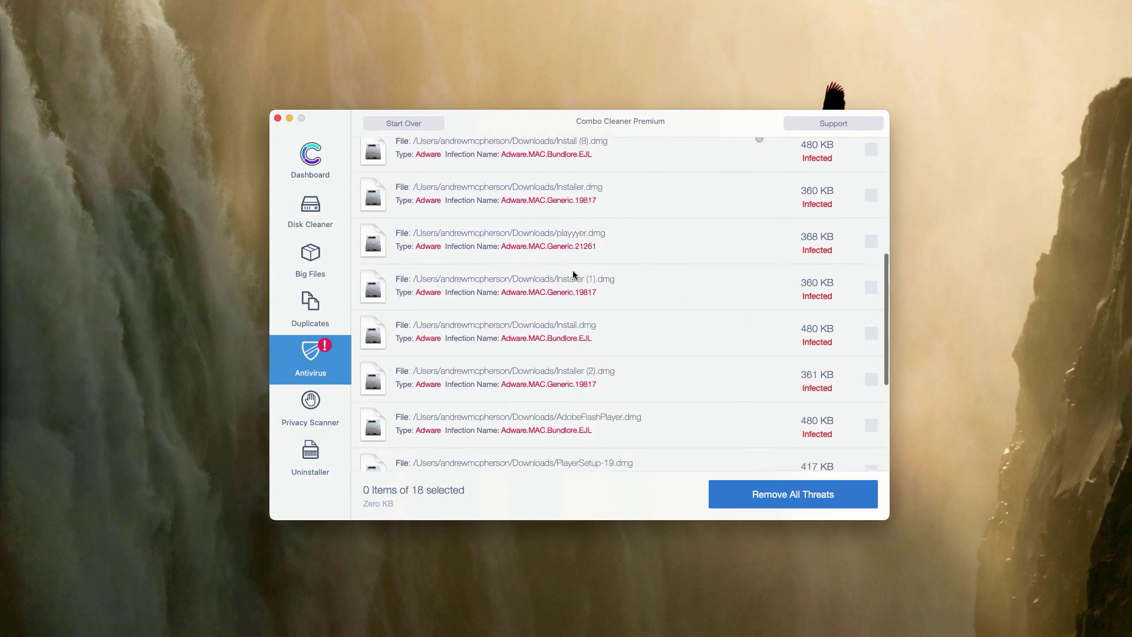
{"action": "scroll", "coordinate": [575, 274], "scroll_direction": "up", "scroll_amount": 10}
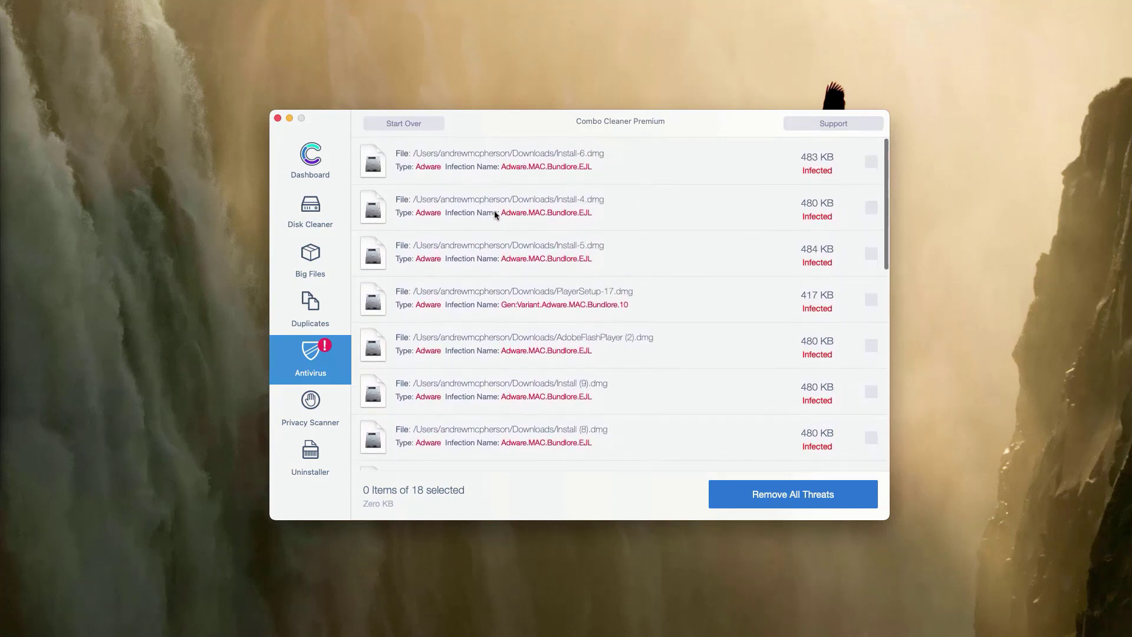